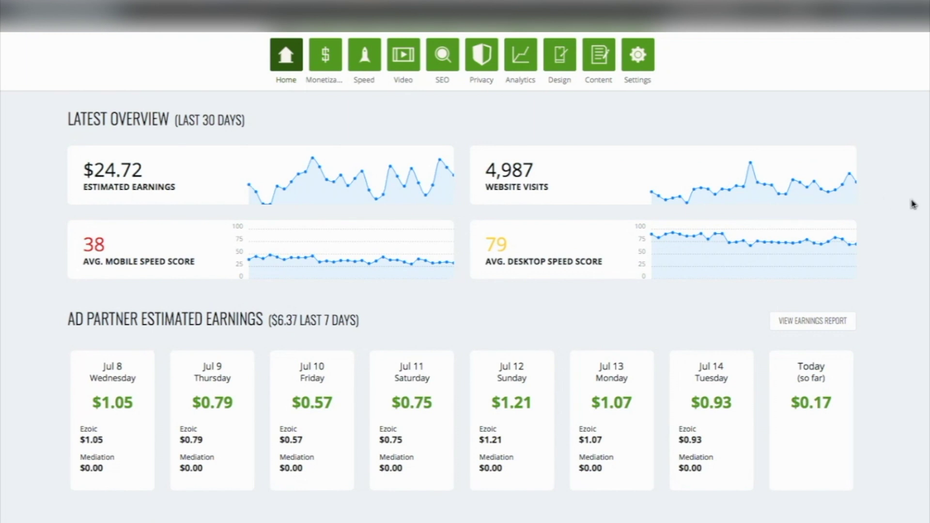
On the Monetization apps page, email an AdSense invite link, then open Ad Tester on/off settings.
{"action": "left_click", "coordinate": [328, 70]}
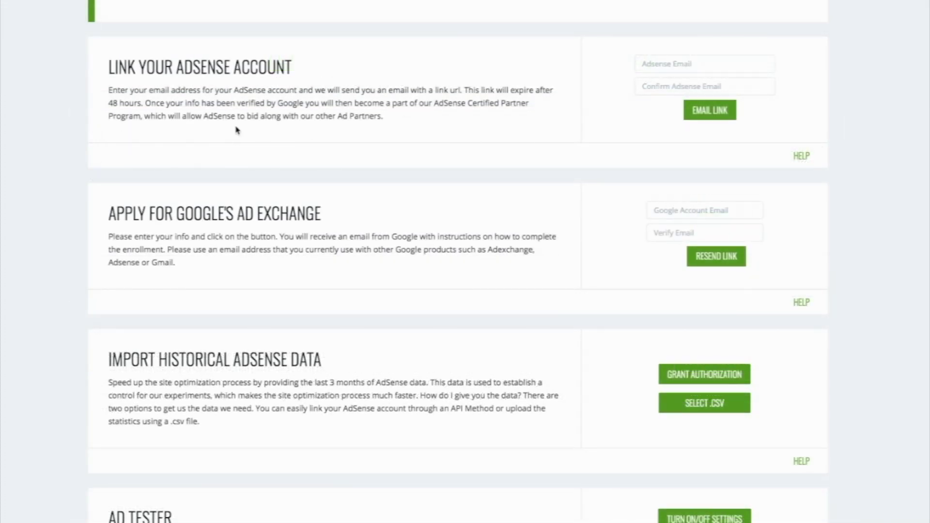
{"action": "left_click", "coordinate": [685, 64]}
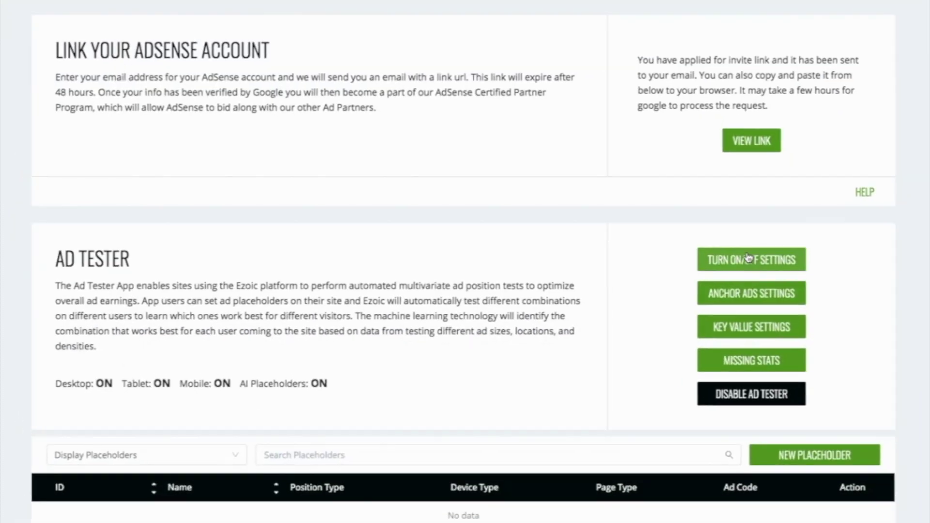
{"action": "left_click", "coordinate": [751, 235]}
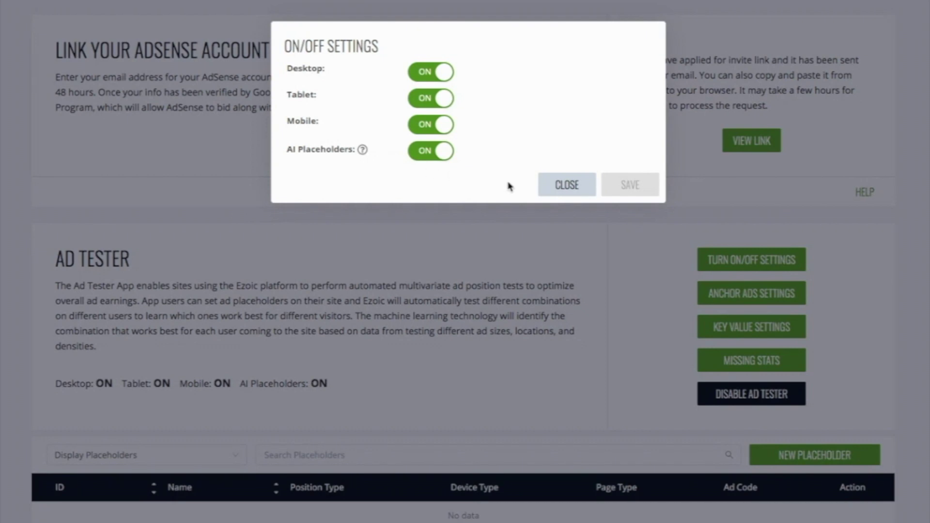
{"action": "left_click", "coordinate": [544, 185]}
{"action": "scroll", "coordinate": [594, 246], "scroll_direction": "down", "scroll_amount": 3}
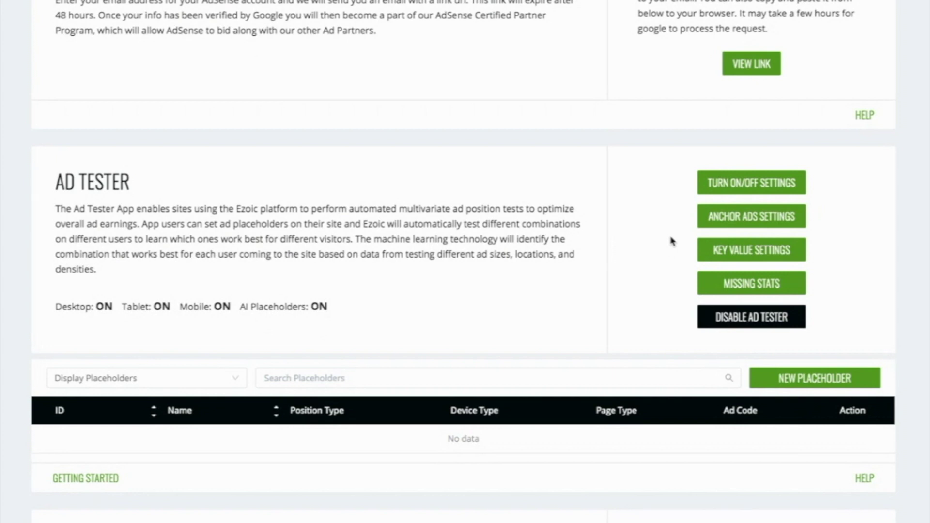
{"action": "left_click", "coordinate": [723, 223]}
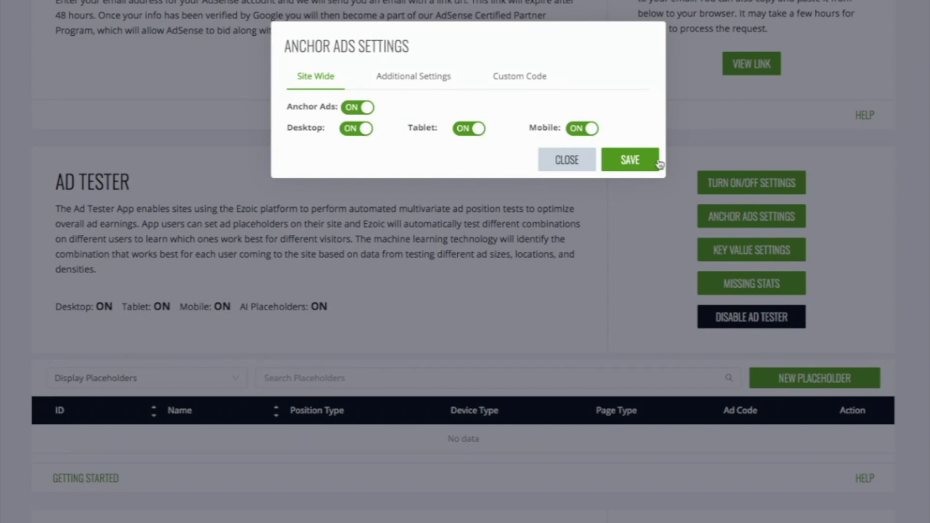
{"action": "left_click", "coordinate": [416, 78]}
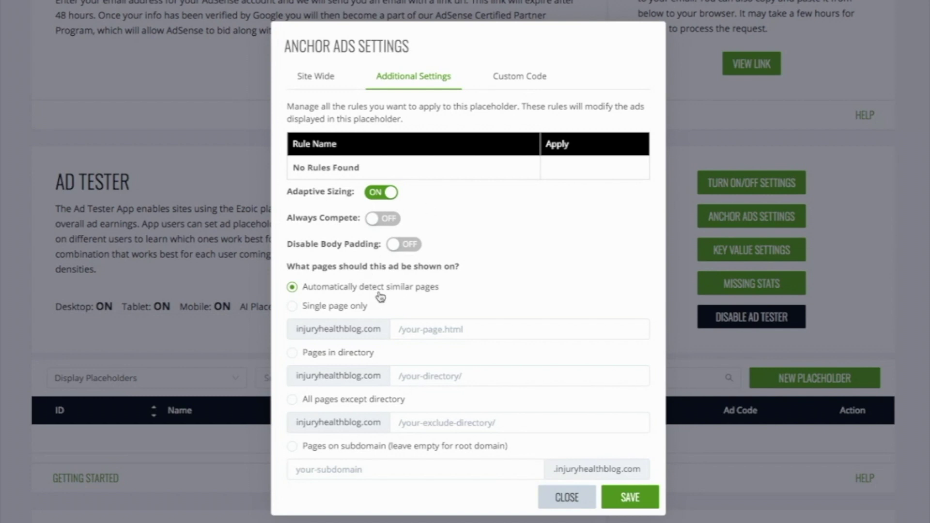
{"action": "left_click", "coordinate": [409, 329]}
{"action": "left_click", "coordinate": [556, 499]}
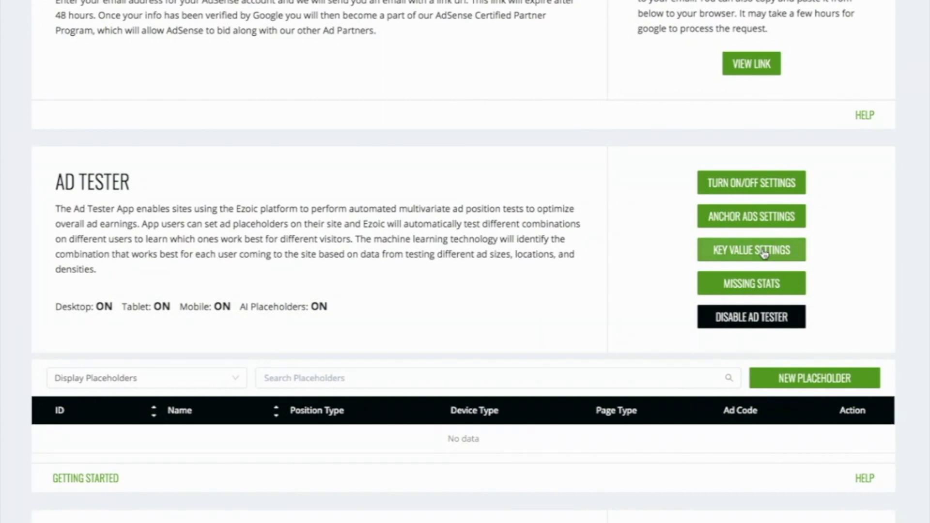
{"action": "left_click", "coordinate": [763, 254]}
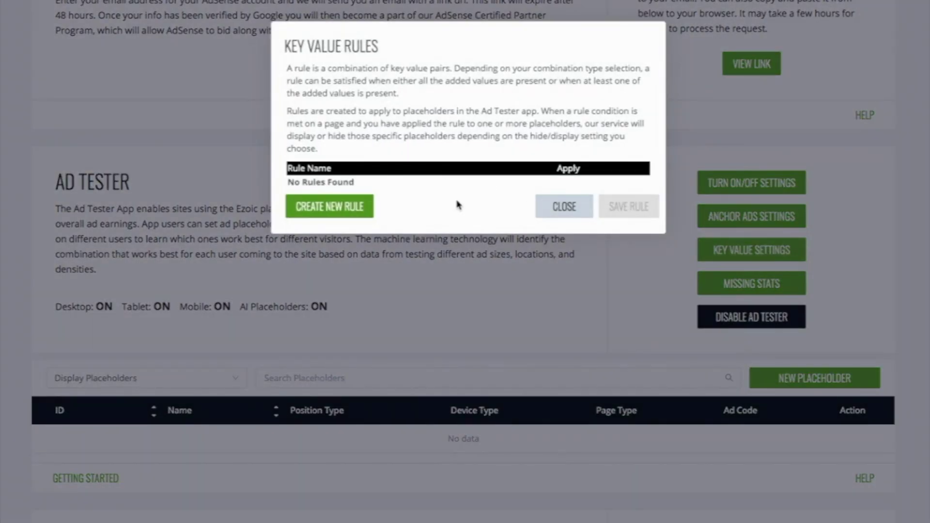
{"action": "left_click", "coordinate": [366, 207]}
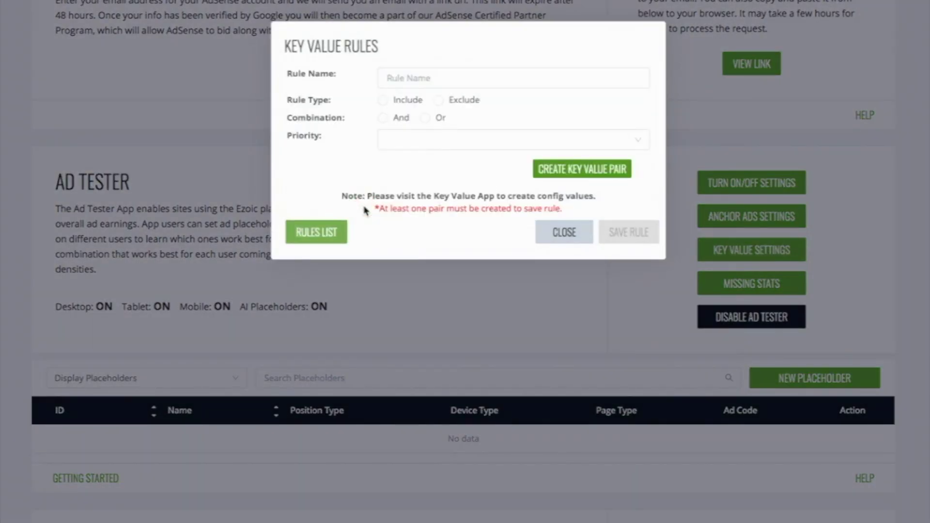
{"action": "left_click", "coordinate": [557, 233]}
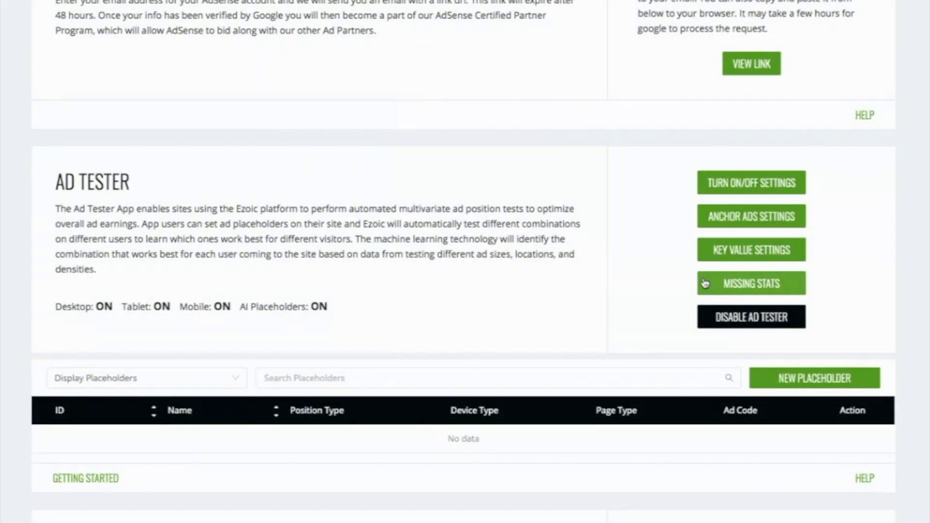
{"action": "left_click", "coordinate": [709, 283]}
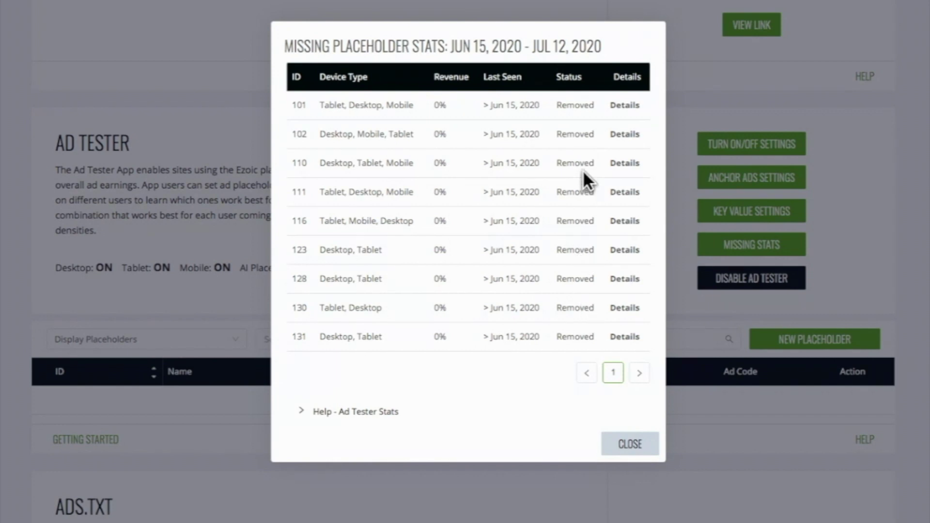
{"action": "left_click", "coordinate": [636, 452]}
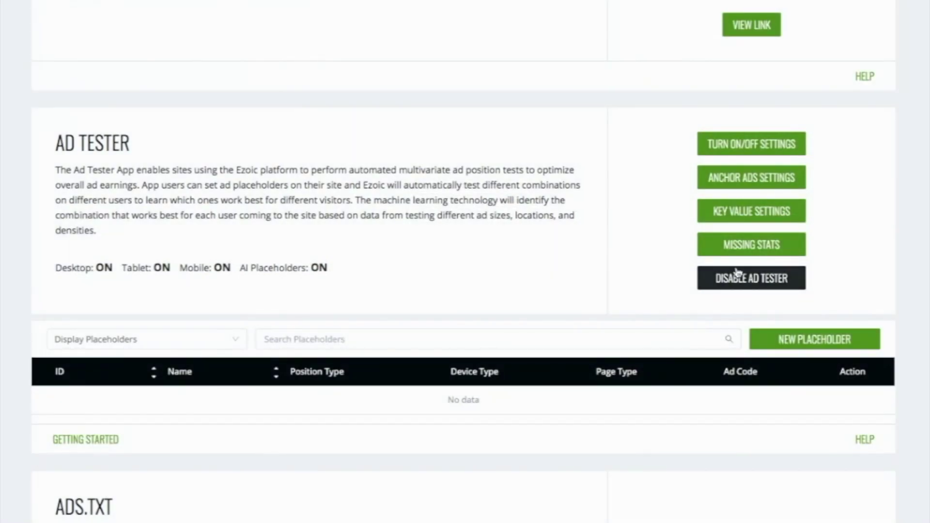
Create a new ad placeholder at the Top Of Page position and save it.
{"action": "scroll", "coordinate": [750, 315], "scroll_direction": "down", "scroll_amount": 1}
{"action": "left_click", "coordinate": [802, 271]}
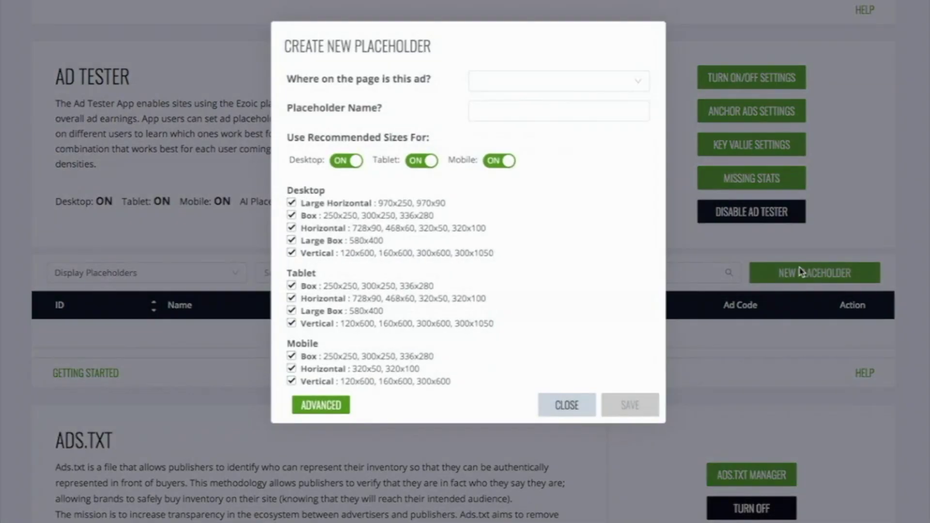
{"action": "left_click", "coordinate": [630, 87]}
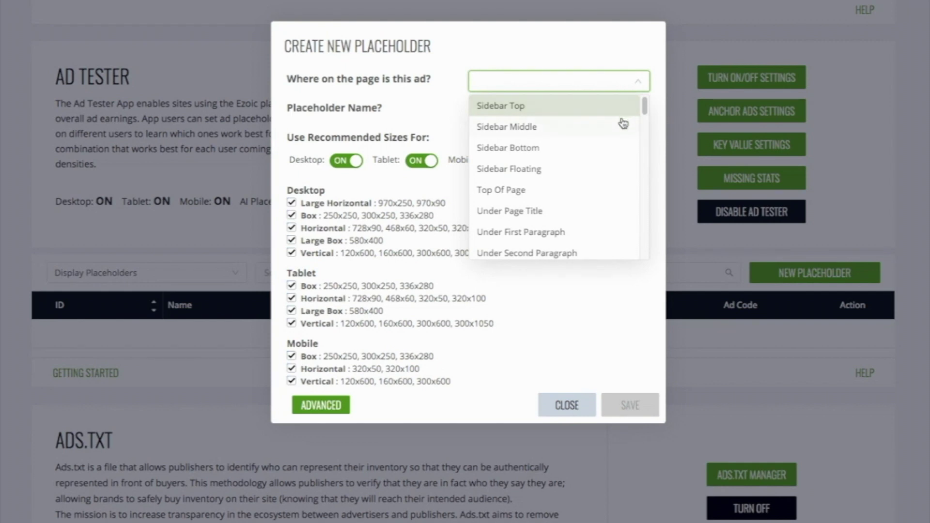
{"action": "left_click", "coordinate": [592, 190]}
{"action": "left_click", "coordinate": [623, 407]}
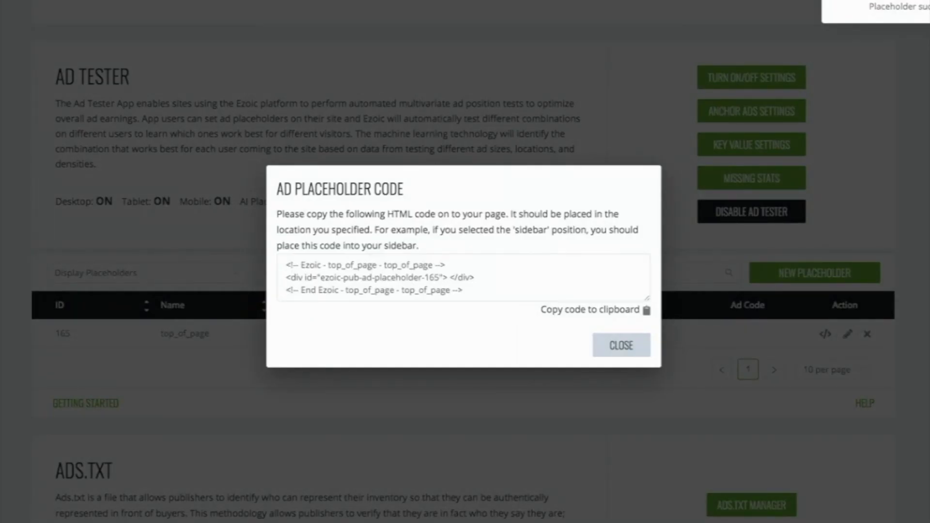
Copy the top_of_page placeholder's HTML code to the clipboard and close the code window.
{"action": "left_click", "coordinate": [533, 292]}
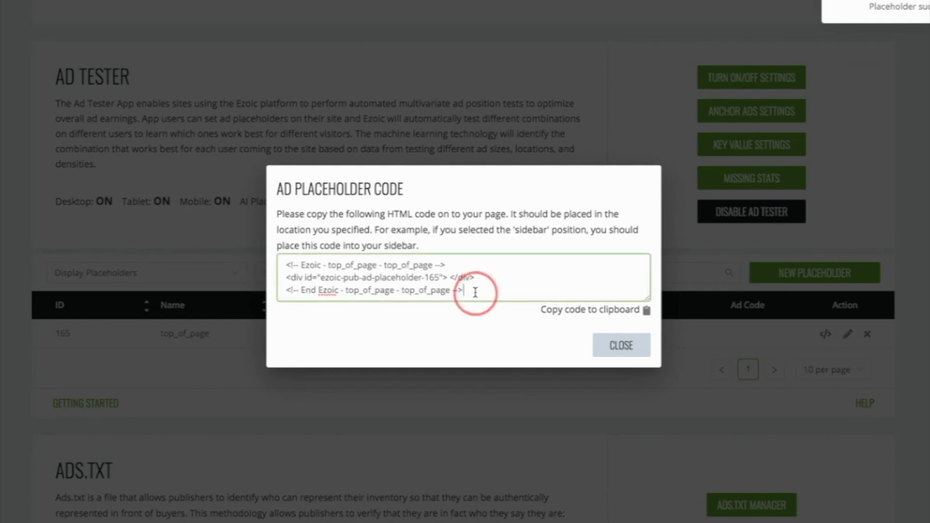
{"action": "left_click", "coordinate": [564, 309]}
{"action": "left_click", "coordinate": [603, 344]}
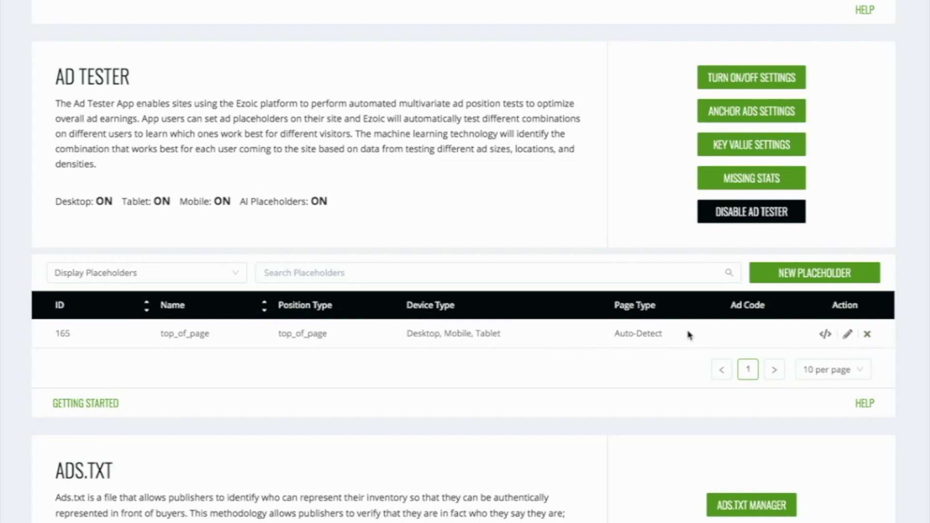
{"action": "scroll", "coordinate": [626, 380], "scroll_direction": "down", "scroll_amount": 3}
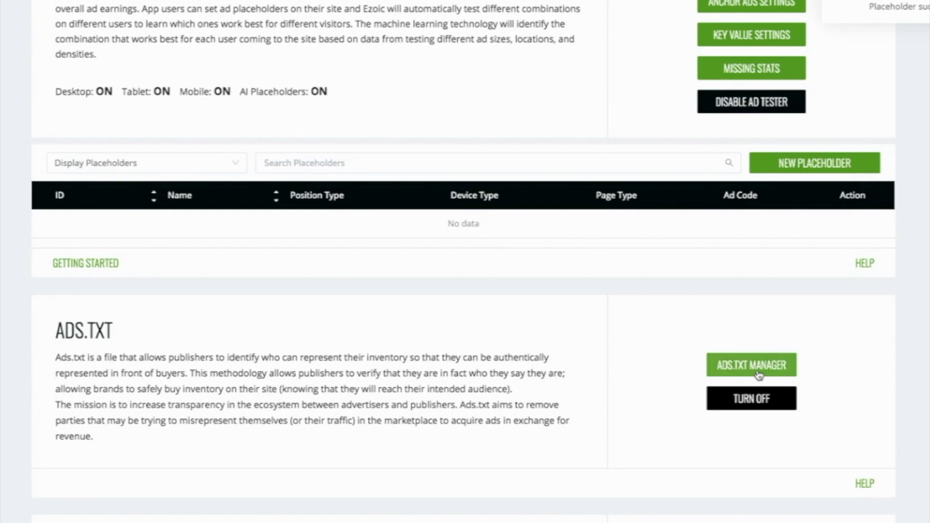
{"action": "left_click", "coordinate": [758, 371]}
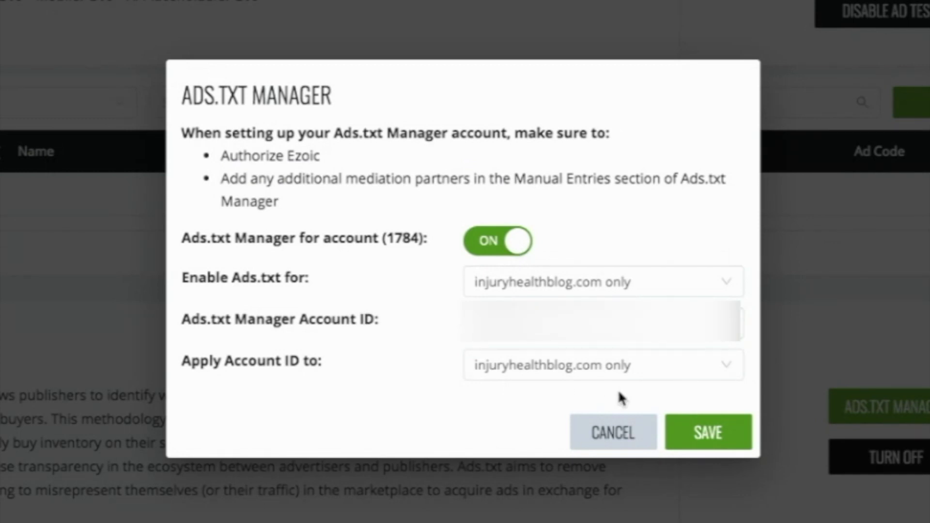
{"action": "left_click", "coordinate": [613, 432]}
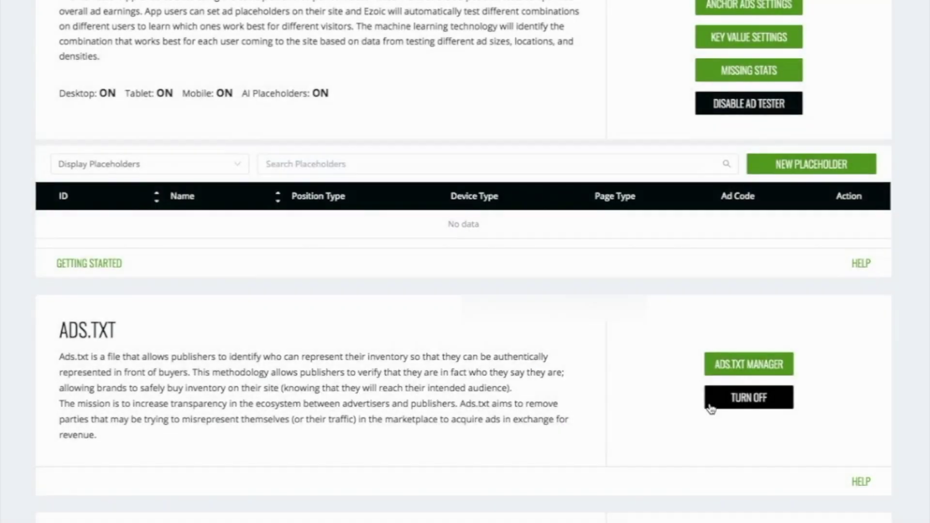
{"action": "scroll", "coordinate": [710, 409], "scroll_direction": "down", "scroll_amount": 3}
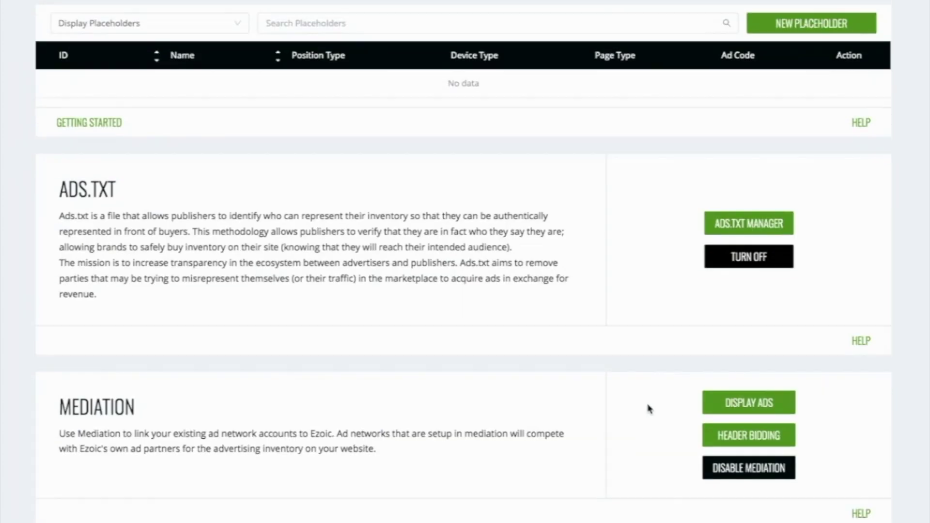
{"action": "left_click", "coordinate": [721, 380]}
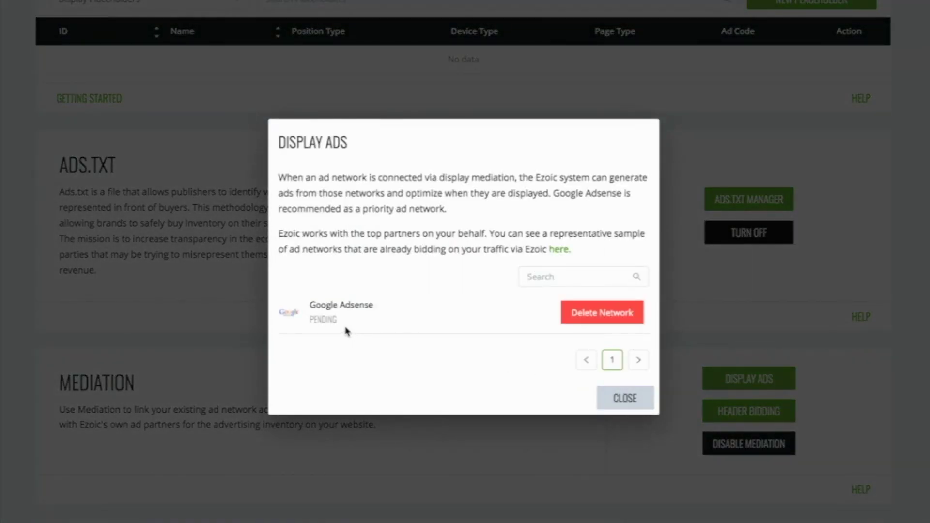
{"action": "left_click", "coordinate": [542, 278]}
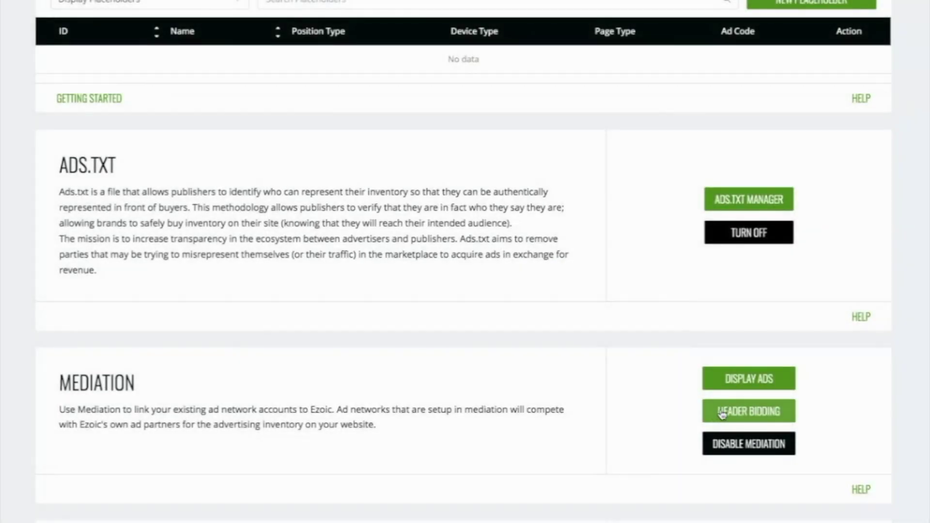
{"action": "left_click", "coordinate": [724, 410]}
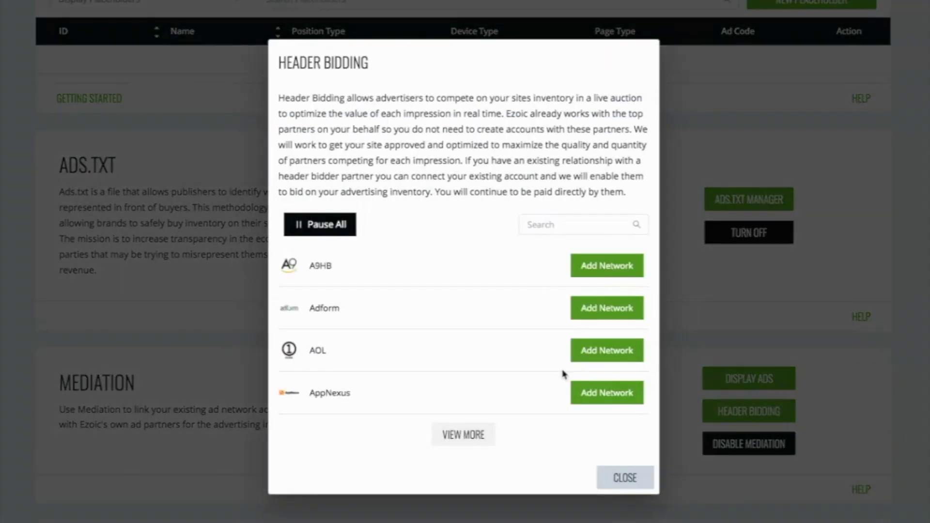
{"action": "left_click", "coordinate": [445, 441]}
{"action": "left_click", "coordinate": [611, 478]}
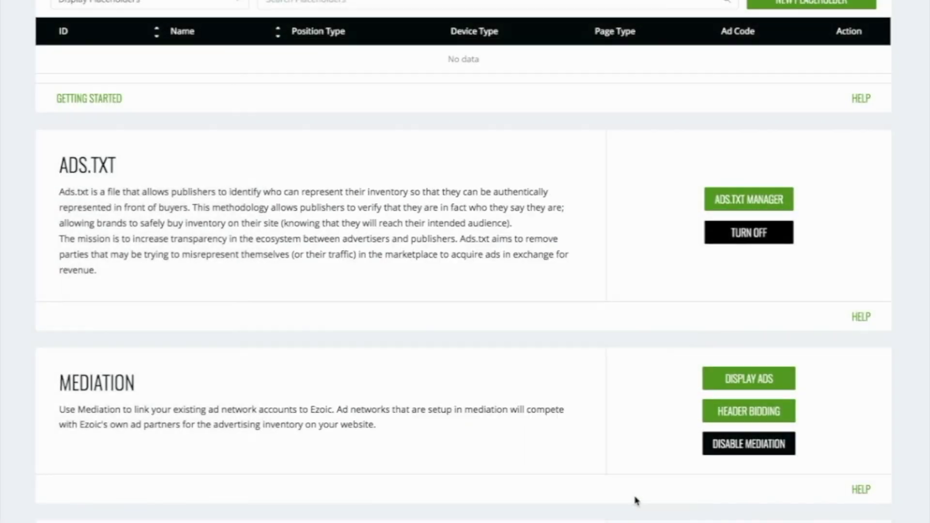
{"action": "scroll", "coordinate": [635, 498], "scroll_direction": "down", "scroll_amount": 4}
Enable the Disable Ads By Page app, review its URL rule types, and start a new page rule.
{"action": "scroll", "coordinate": [730, 461], "scroll_direction": "down", "scroll_amount": 1}
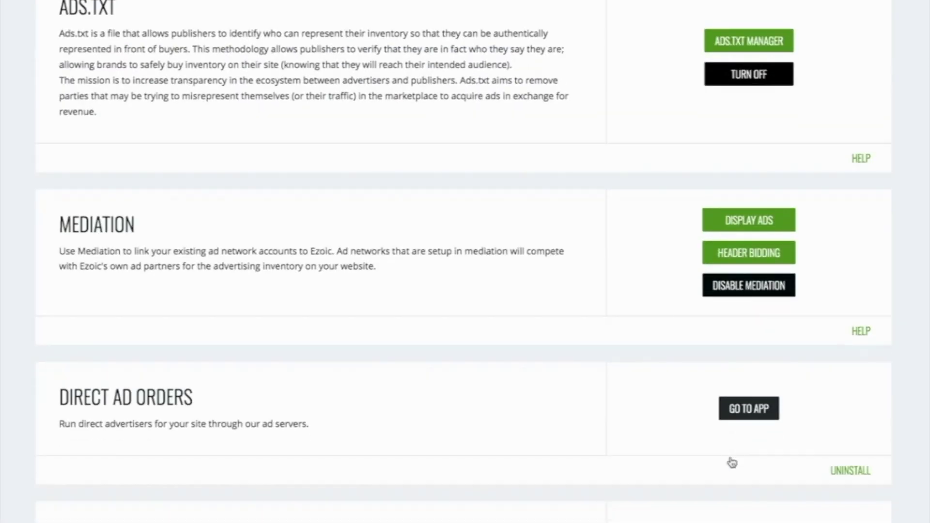
{"action": "scroll", "coordinate": [484, 444], "scroll_direction": "down", "scroll_amount": 5}
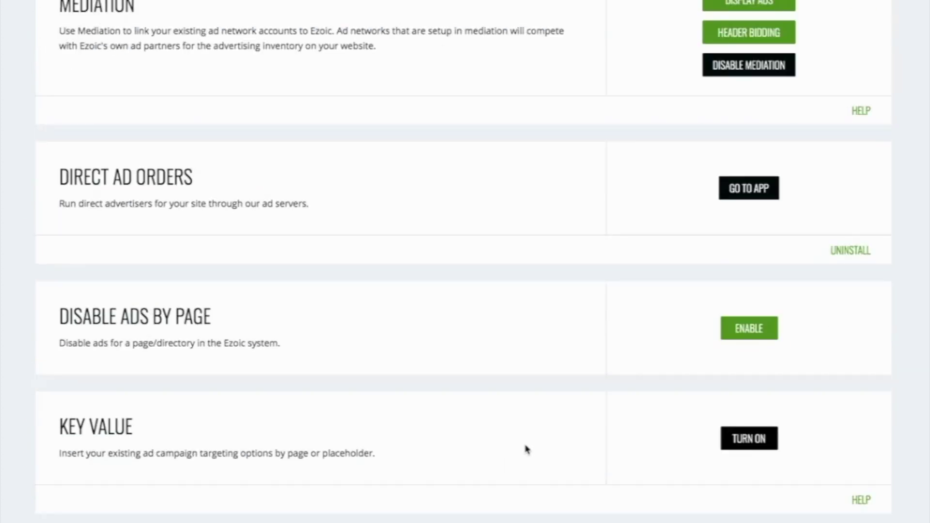
{"action": "left_click", "coordinate": [744, 334]}
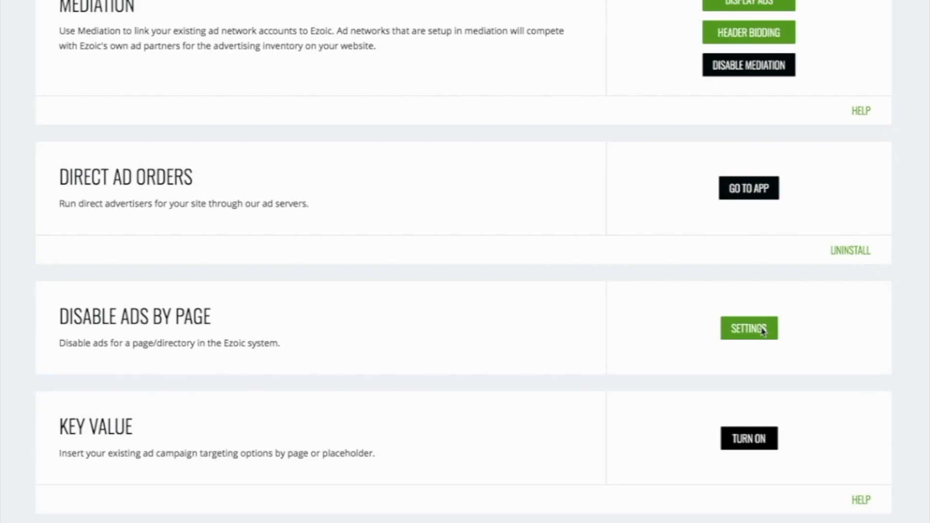
{"action": "left_click", "coordinate": [751, 332]}
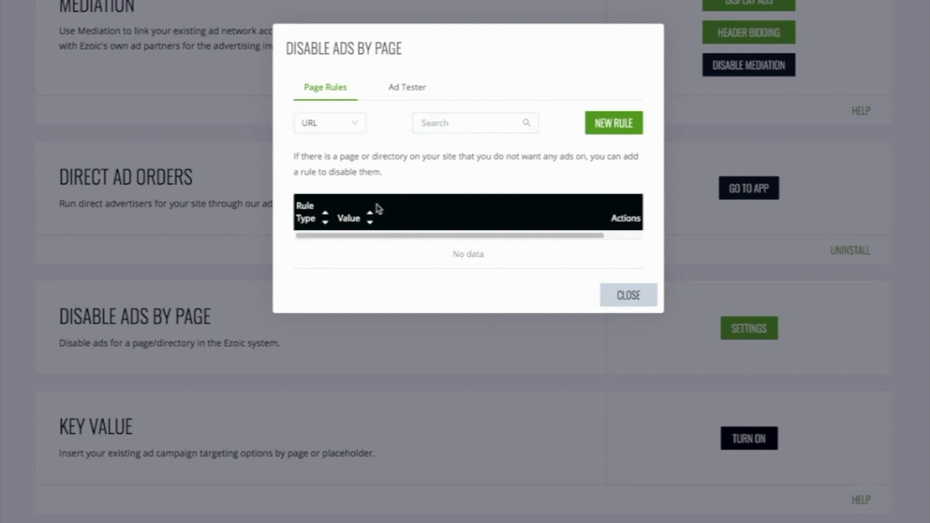
{"action": "left_click", "coordinate": [356, 132]}
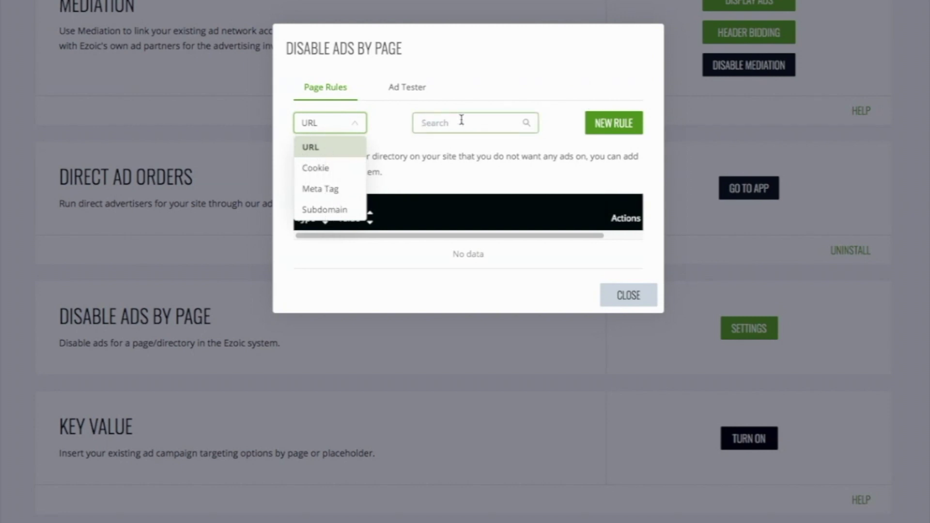
{"action": "left_click", "coordinate": [544, 105]}
{"action": "left_click", "coordinate": [600, 123]}
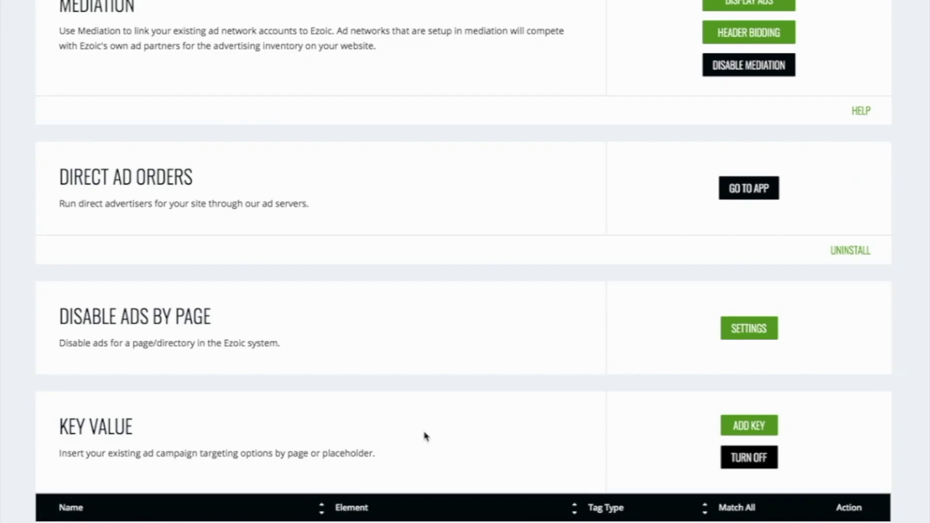
{"action": "scroll", "coordinate": [426, 436], "scroll_direction": "down", "scroll_amount": 2}
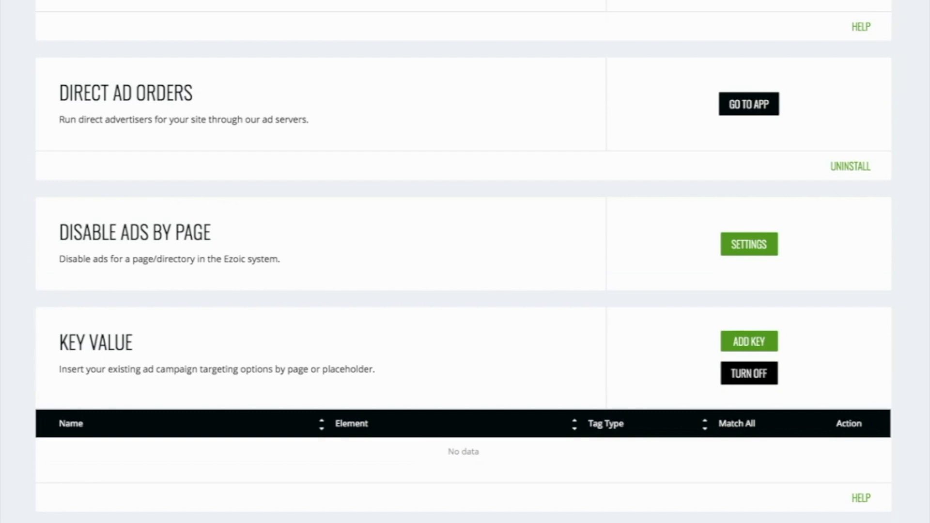
{"action": "left_click", "coordinate": [751, 341]}
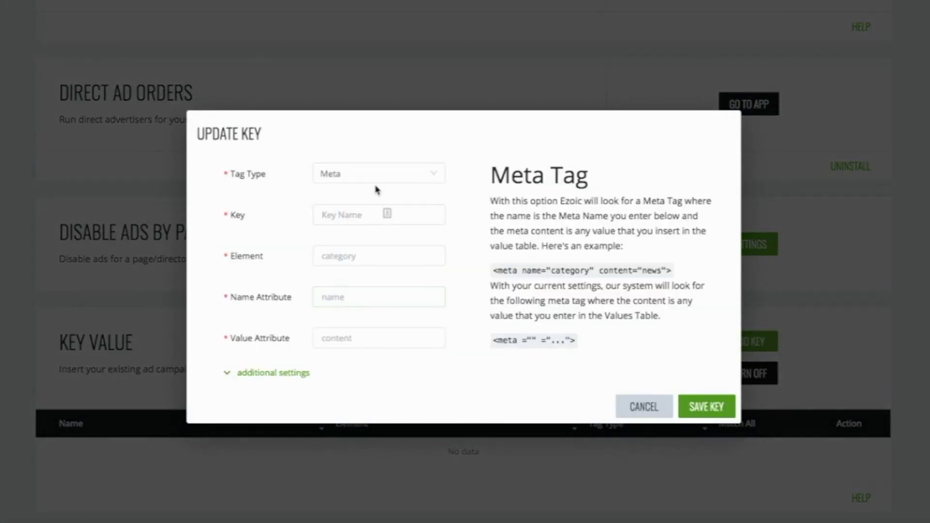
{"action": "left_click", "coordinate": [371, 179]}
{"action": "left_click", "coordinate": [441, 378]}
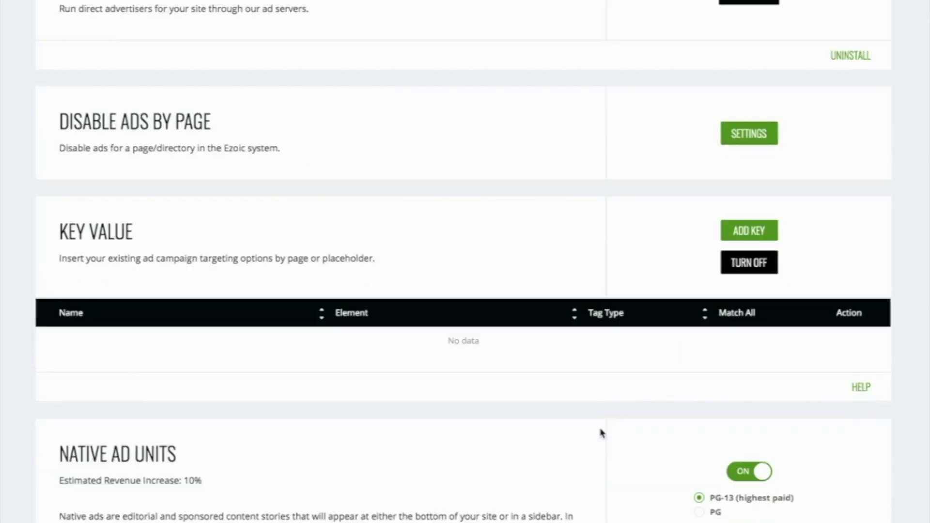
{"action": "scroll", "coordinate": [602, 431], "scroll_direction": "down", "scroll_amount": 3}
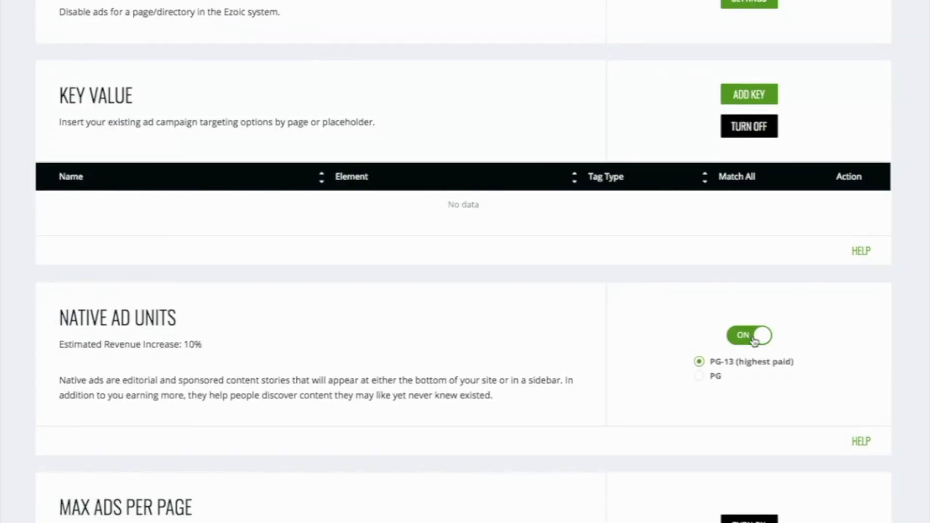
{"action": "scroll", "coordinate": [754, 390], "scroll_direction": "down", "scroll_amount": 2}
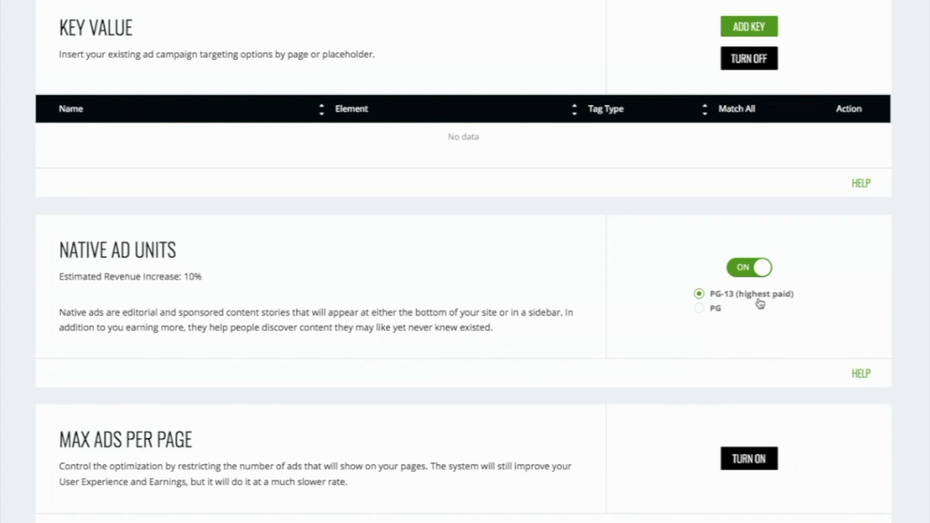
{"action": "scroll", "coordinate": [559, 336], "scroll_direction": "down", "scroll_amount": 2}
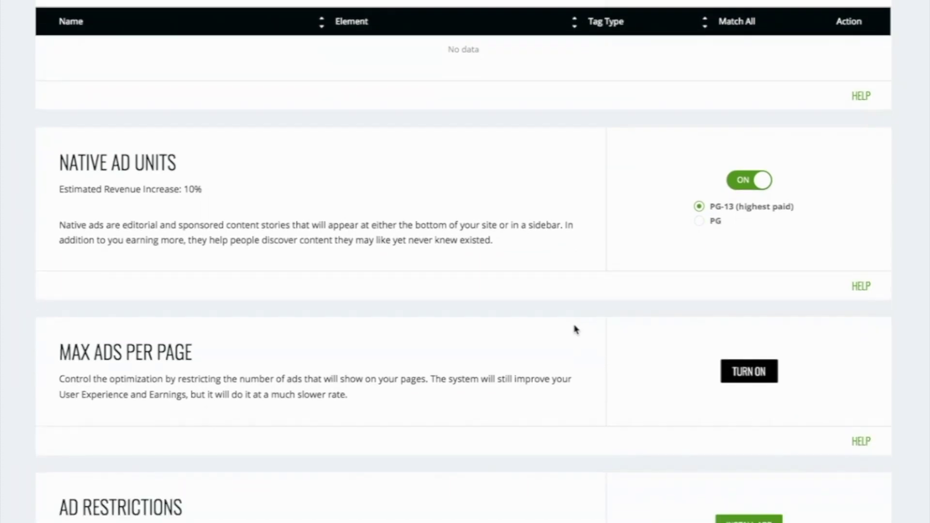
{"action": "scroll", "coordinate": [576, 330], "scroll_direction": "down", "scroll_amount": 4}
{"action": "left_click", "coordinate": [750, 189]}
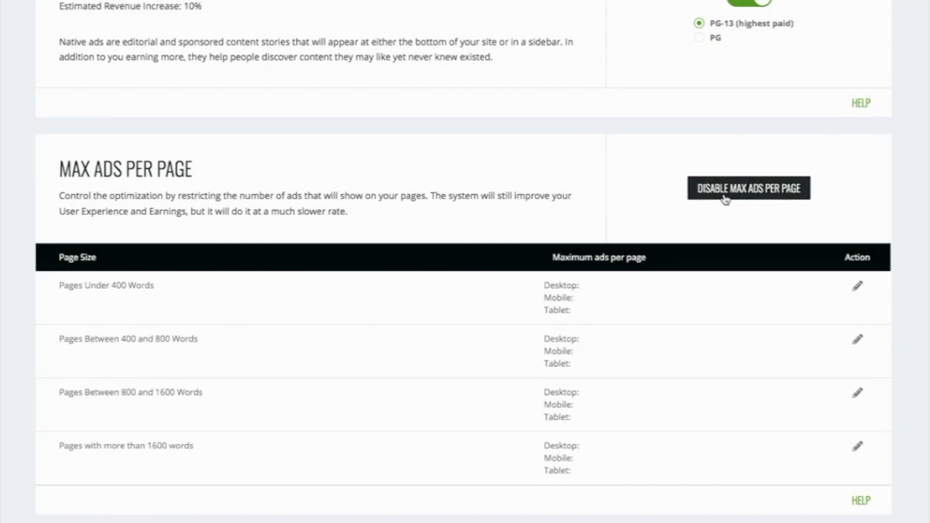
{"action": "scroll", "coordinate": [376, 292], "scroll_direction": "down", "scroll_amount": 1}
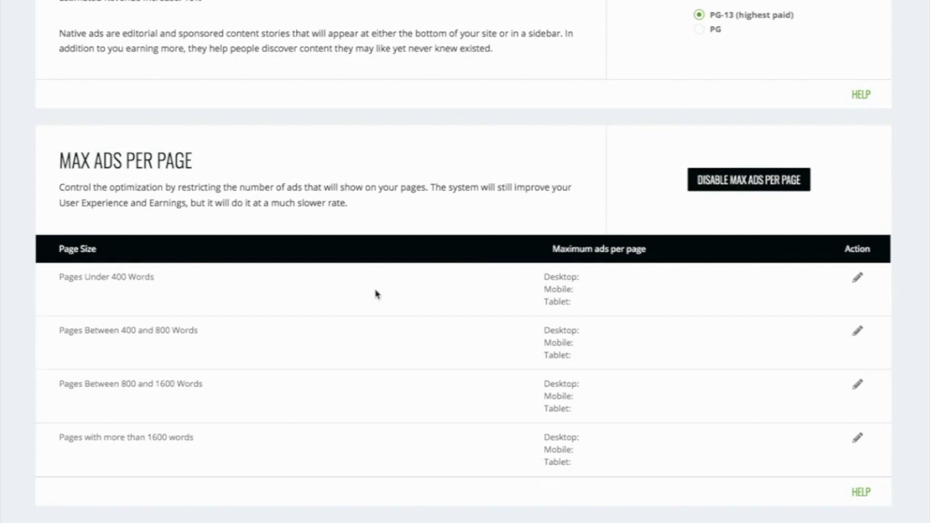
{"action": "left_click", "coordinate": [856, 261]}
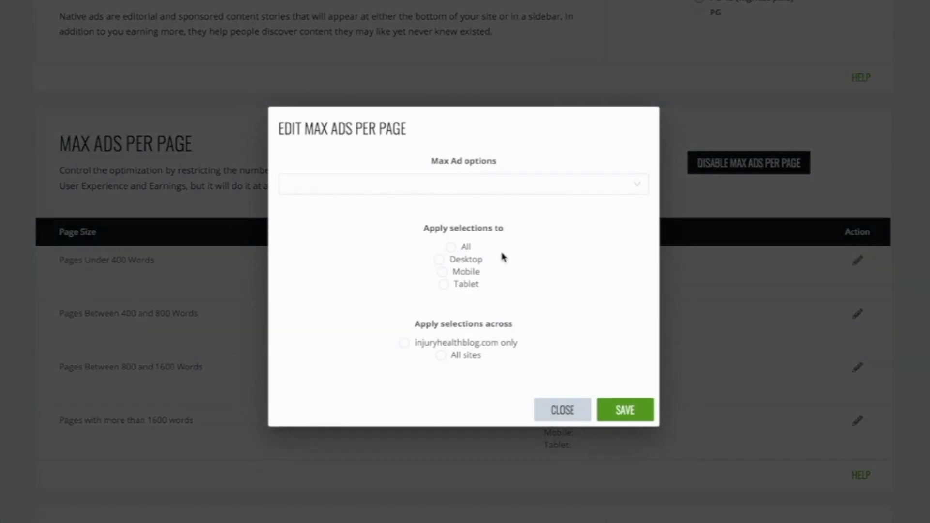
{"action": "left_click", "coordinate": [467, 185]}
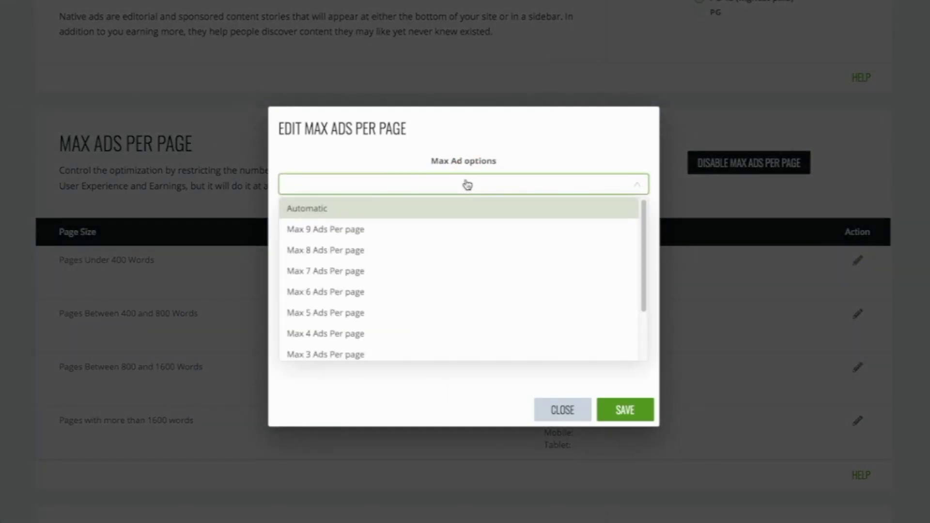
{"action": "left_click", "coordinate": [468, 185]}
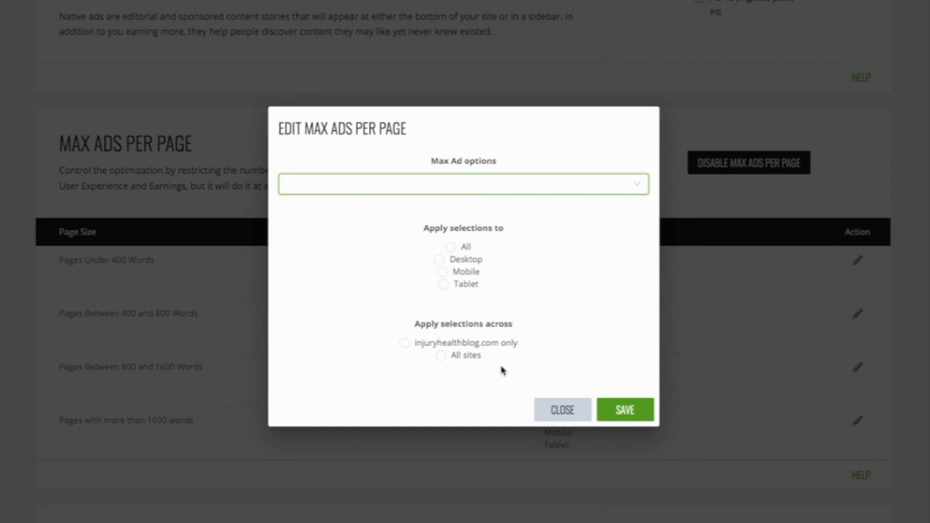
{"action": "left_click", "coordinate": [570, 416]}
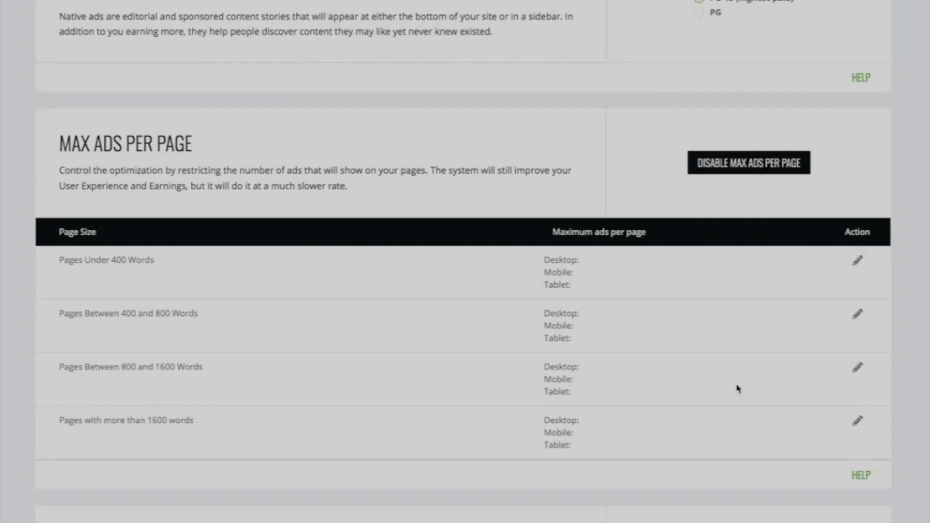
{"action": "left_click", "coordinate": [756, 163]}
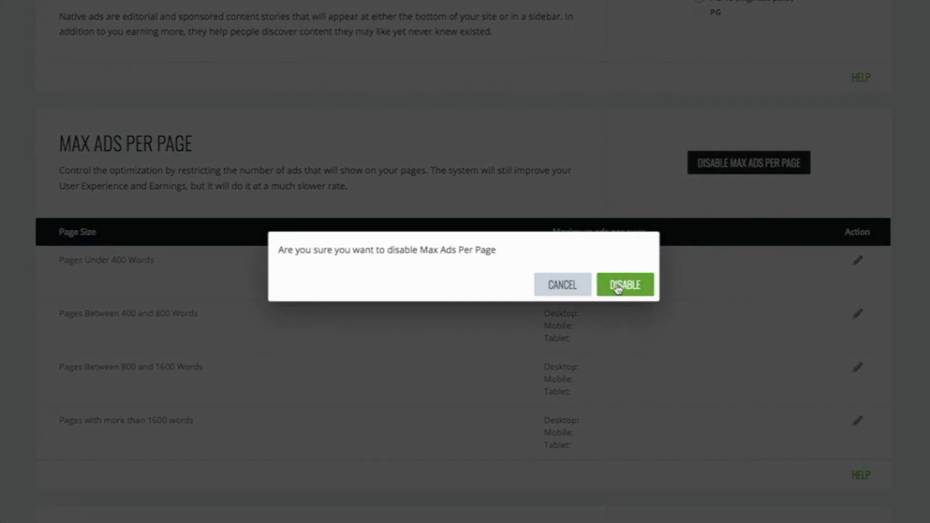
{"action": "left_click", "coordinate": [618, 284]}
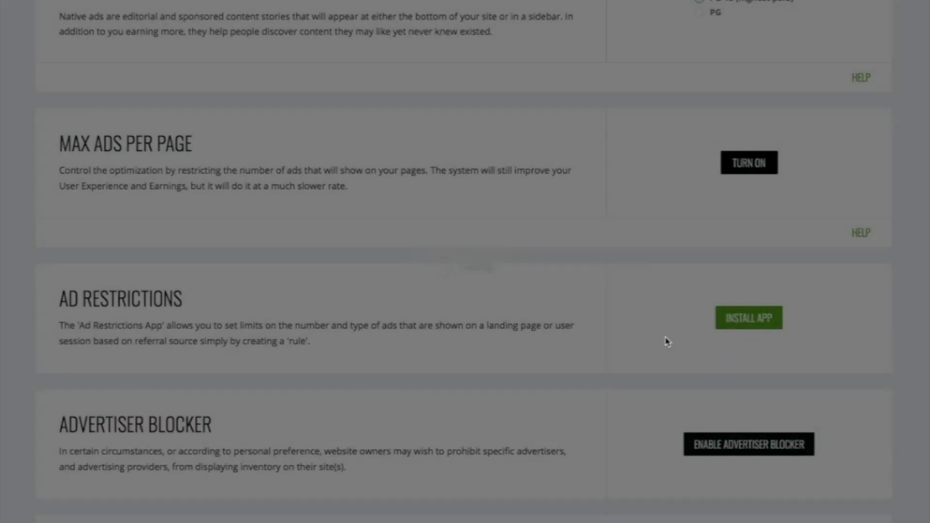
{"action": "scroll", "coordinate": [667, 338], "scroll_direction": "down", "scroll_amount": 2}
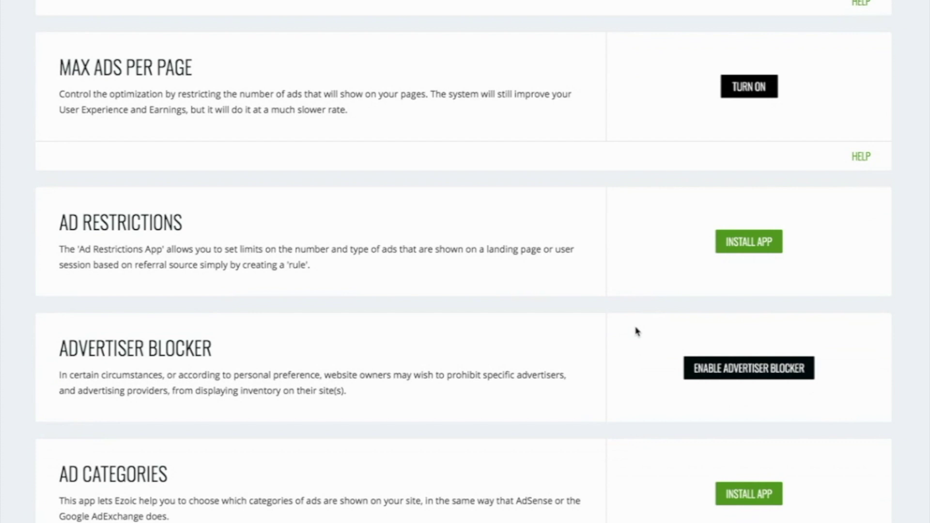
Install Ad Restrictions, cancel a new ruleset, and return to the Monetization apps overview.
{"action": "left_click", "coordinate": [743, 248]}
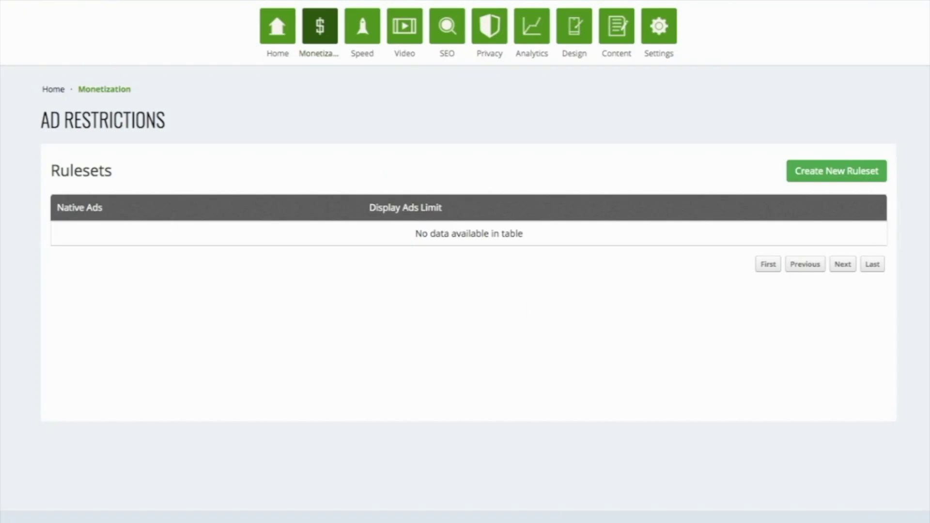
{"action": "left_click", "coordinate": [851, 174]}
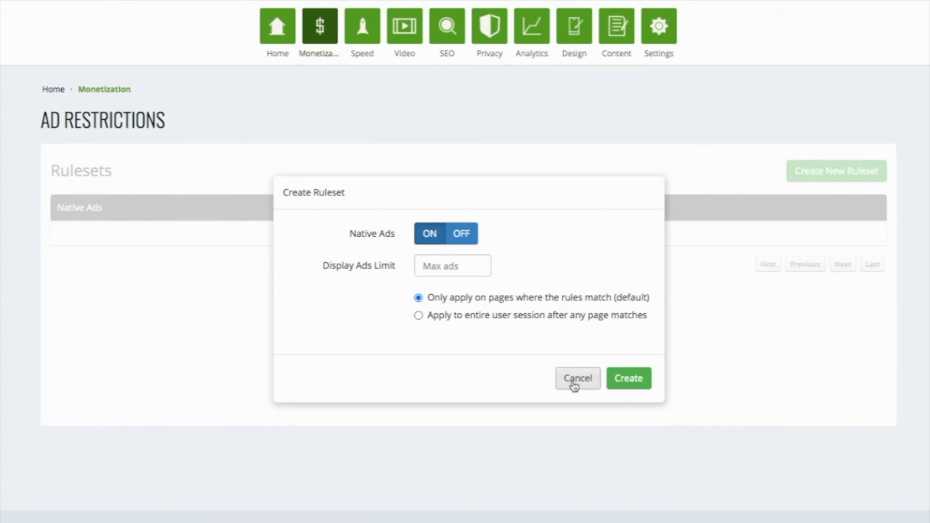
{"action": "left_click", "coordinate": [575, 386]}
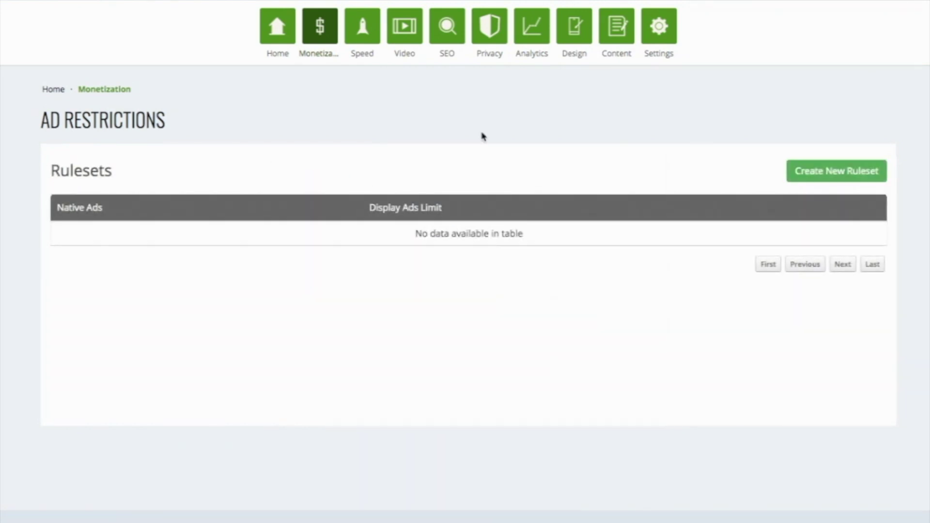
{"action": "left_click", "coordinate": [323, 41]}
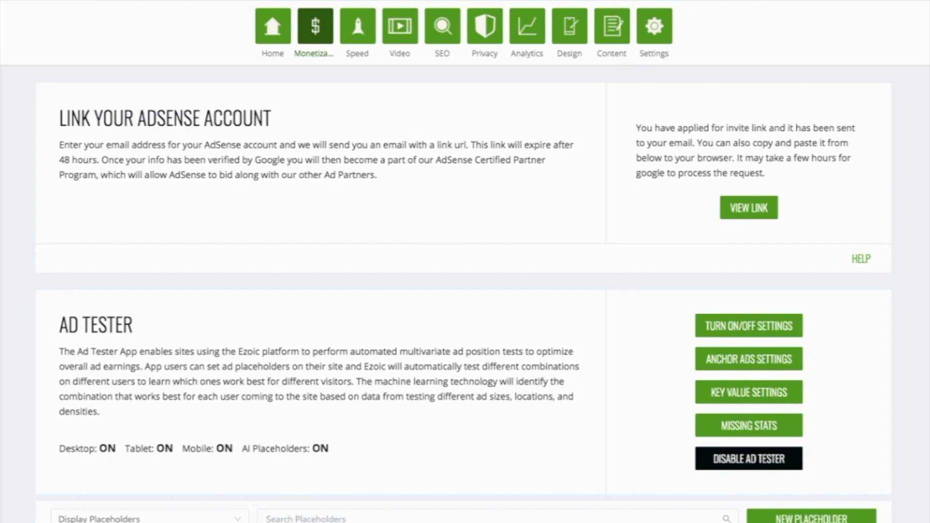
Turn on Advertiser Blocker and install the Ad Categories app.
{"action": "left_click", "coordinate": [725, 242]}
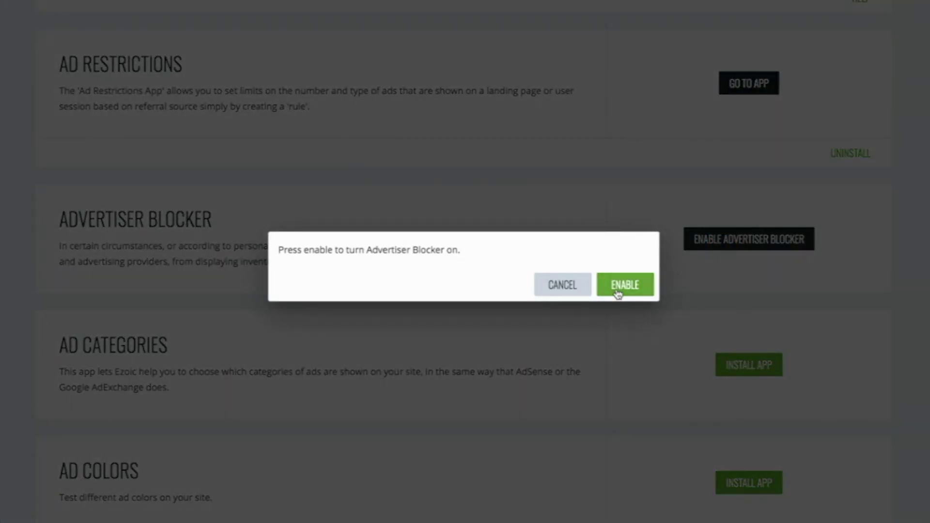
{"action": "left_click", "coordinate": [626, 286]}
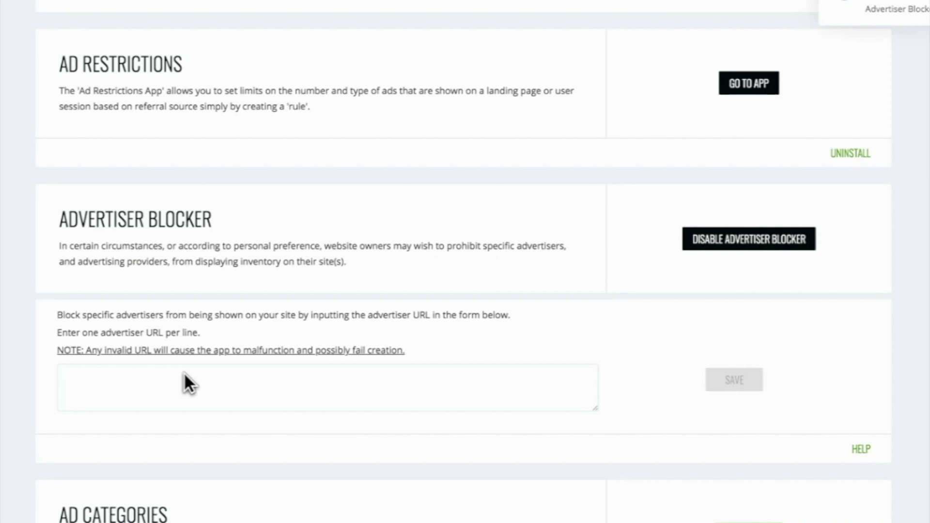
{"action": "left_click", "coordinate": [172, 380]}
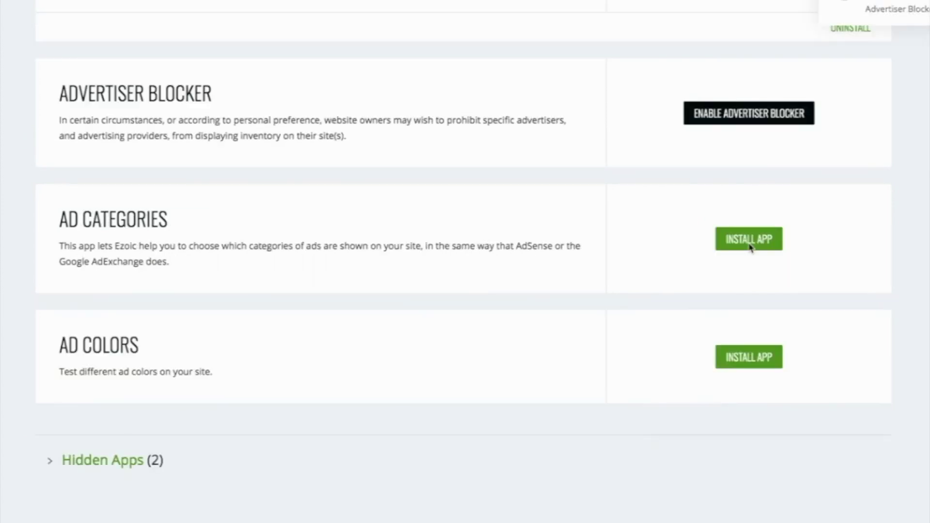
{"action": "left_click", "coordinate": [745, 246]}
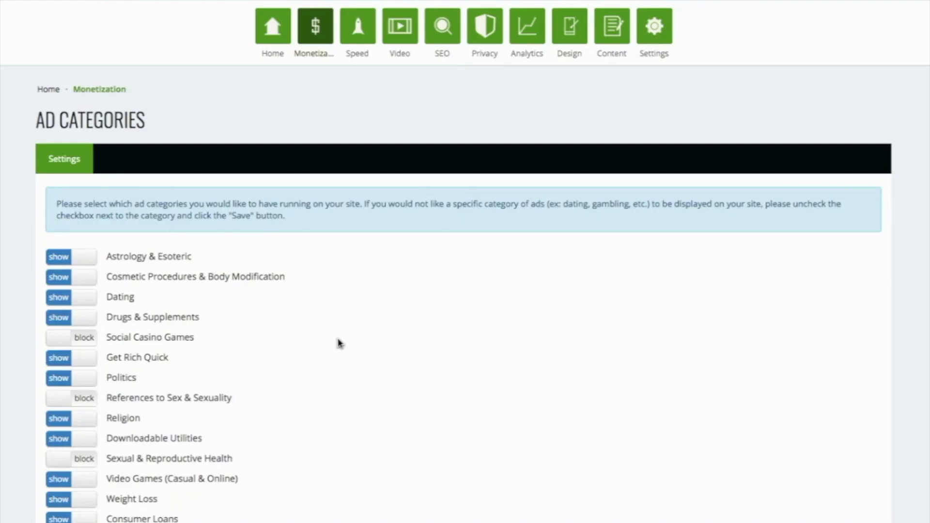
Install the Ad Colors app and begin naming its first ad style.
{"action": "scroll", "coordinate": [141, 312], "scroll_direction": "down", "scroll_amount": 2}
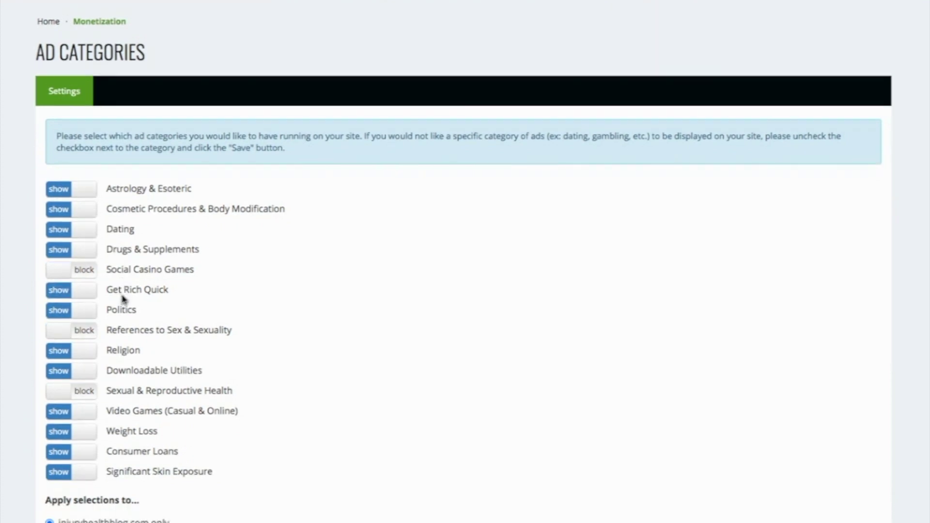
{"action": "scroll", "coordinate": [122, 299], "scroll_direction": "down", "scroll_amount": 3}
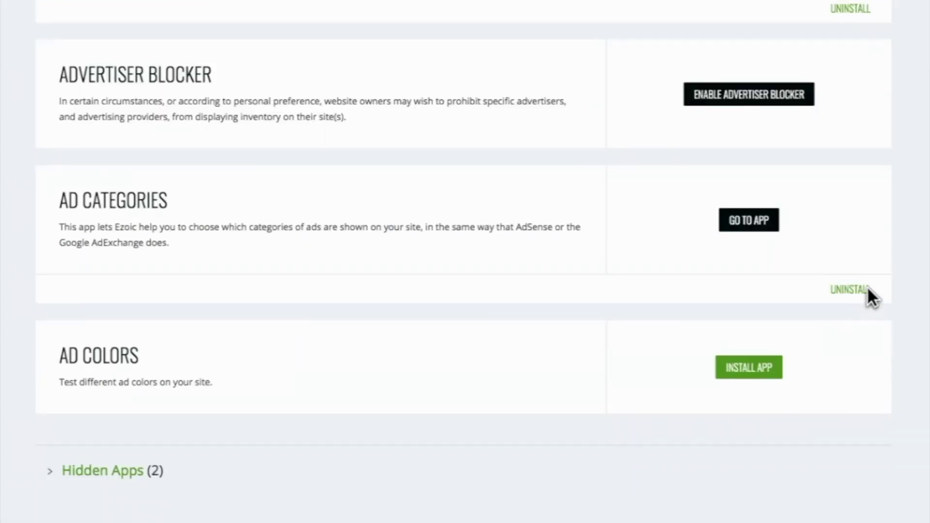
{"action": "left_click", "coordinate": [759, 366]}
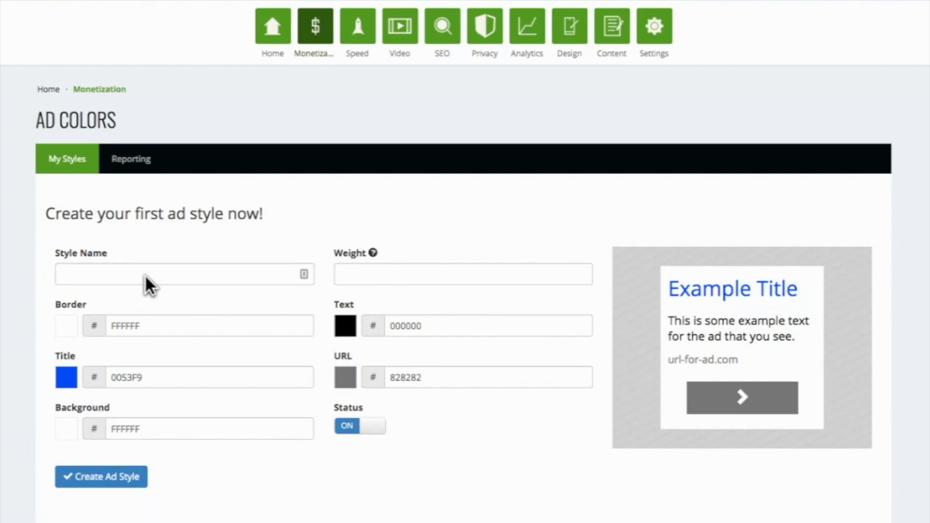
{"action": "left_click", "coordinate": [225, 279]}
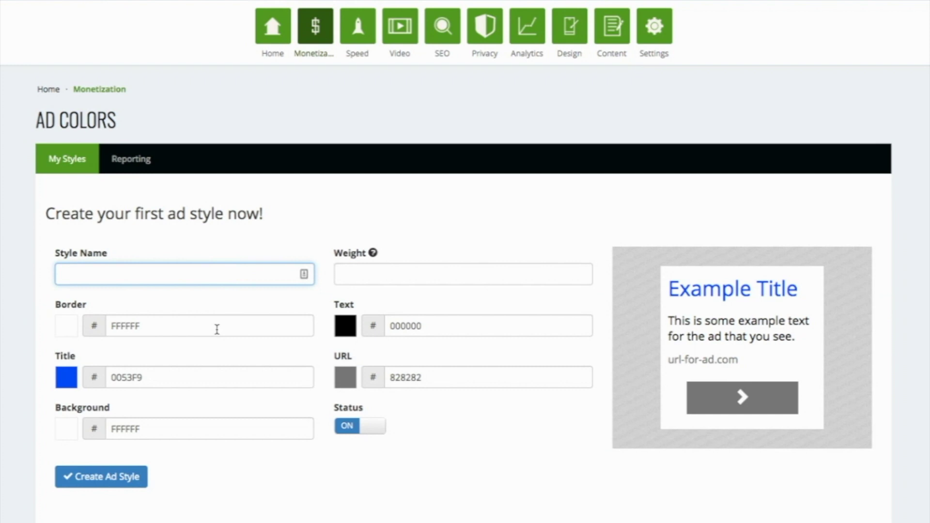